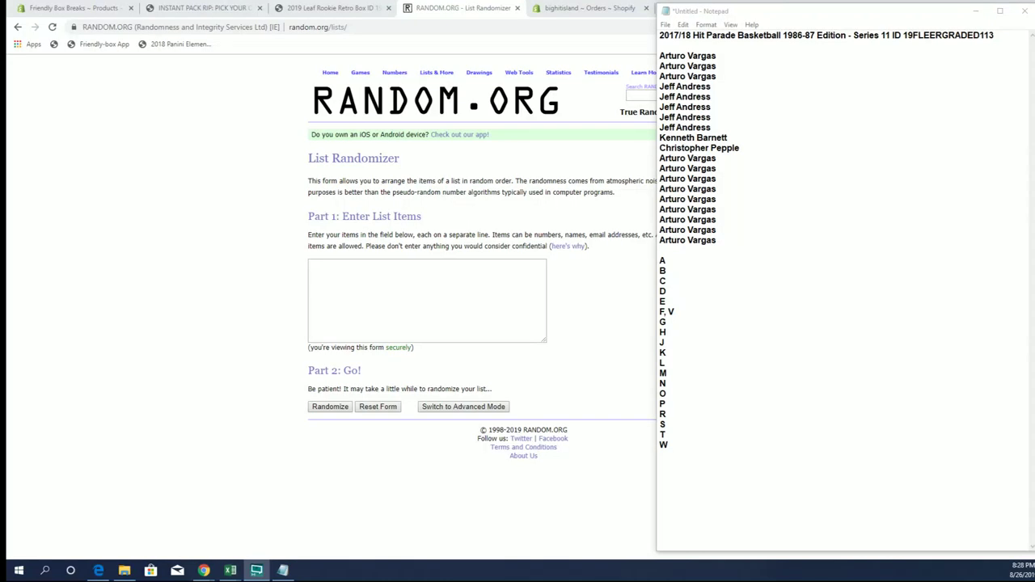
Step: Select all owner names in the Notepad notes and copy them to the clipboard
drag(659, 56, 741, 240)
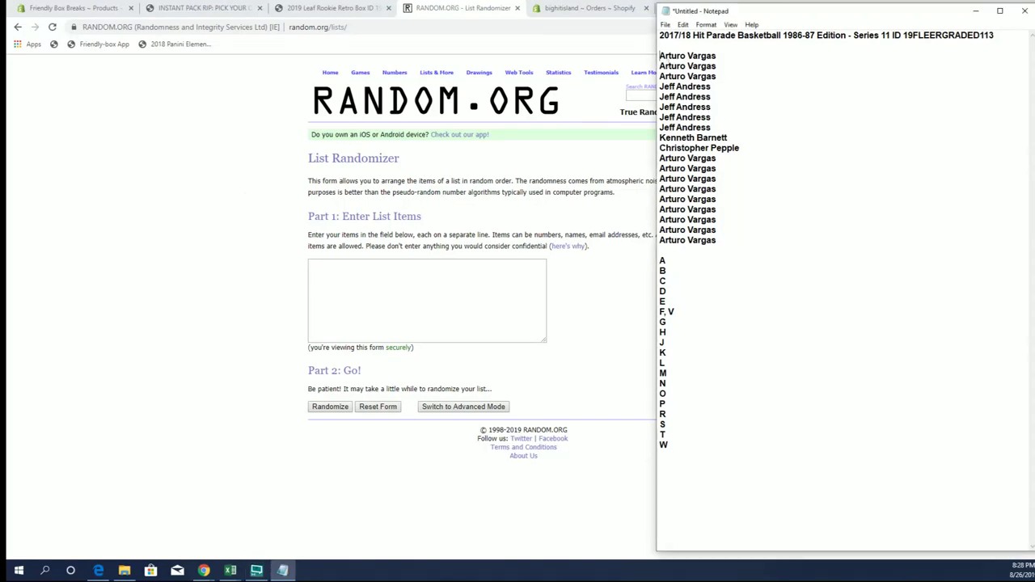
right_click(706, 152)
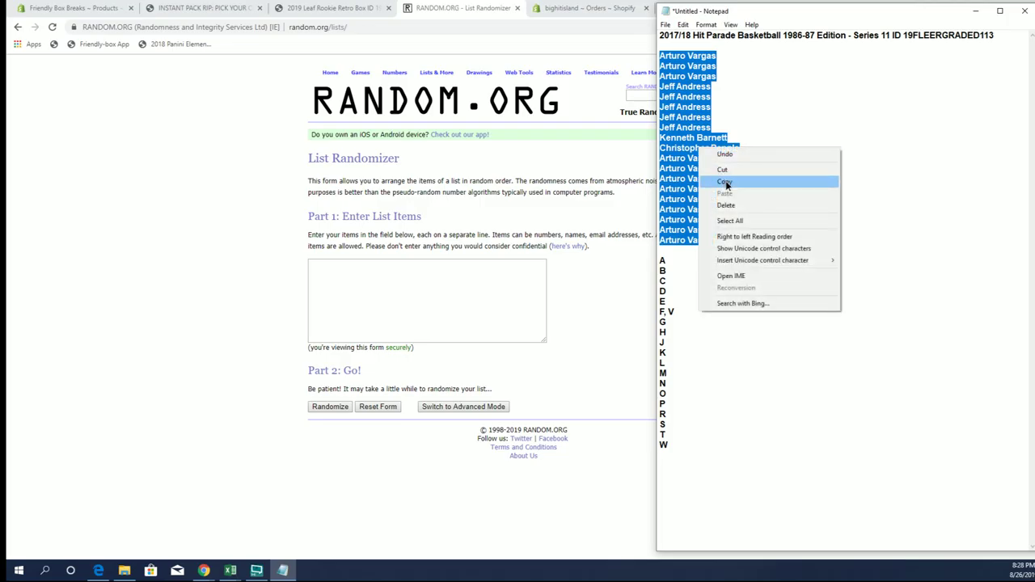
click(722, 181)
click(397, 303)
Step: Paste the 19 owner names into the list box and shuffle them seven times
right_click(397, 303)
click(418, 391)
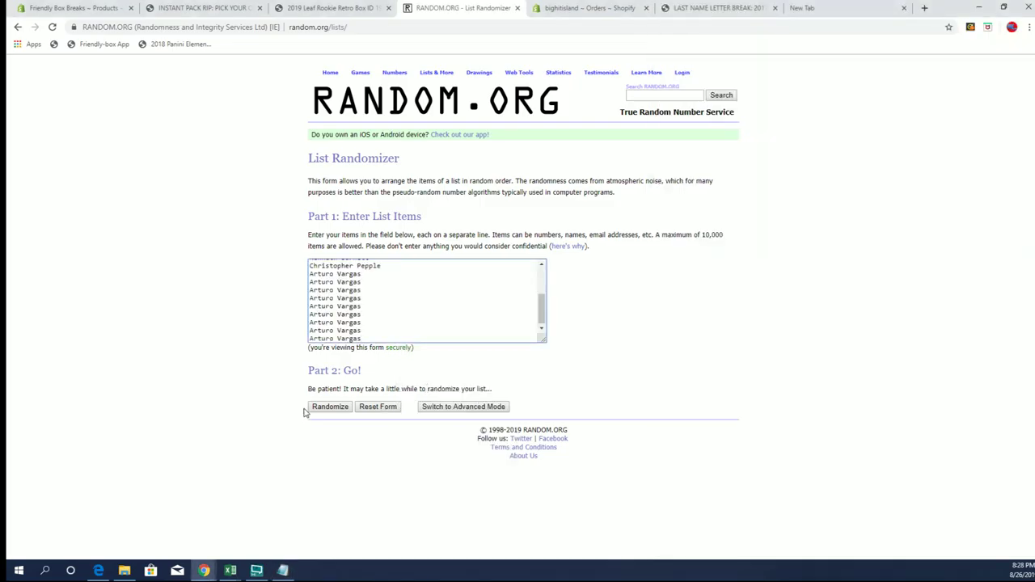
click(313, 409)
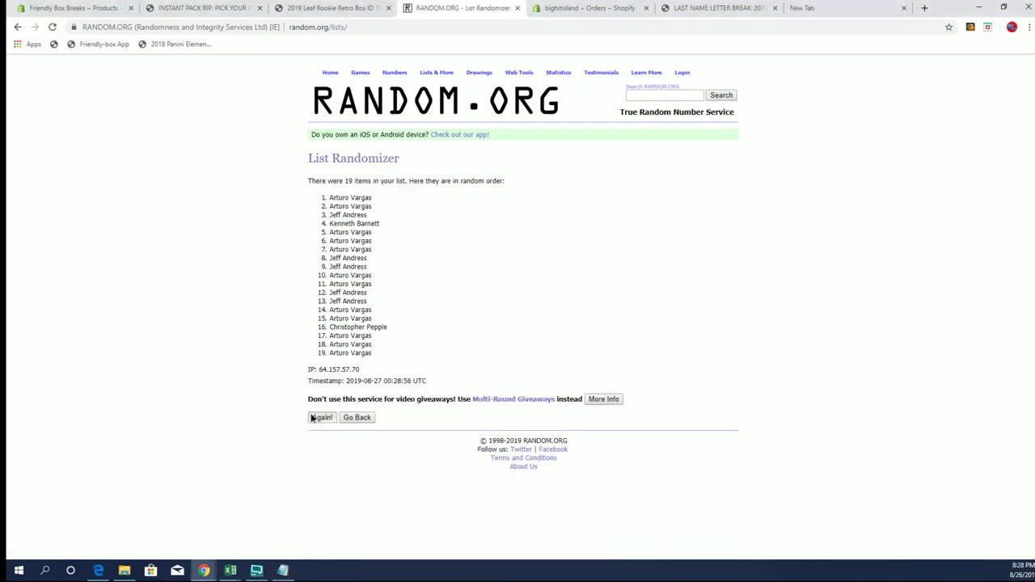
click(313, 418)
click(321, 436)
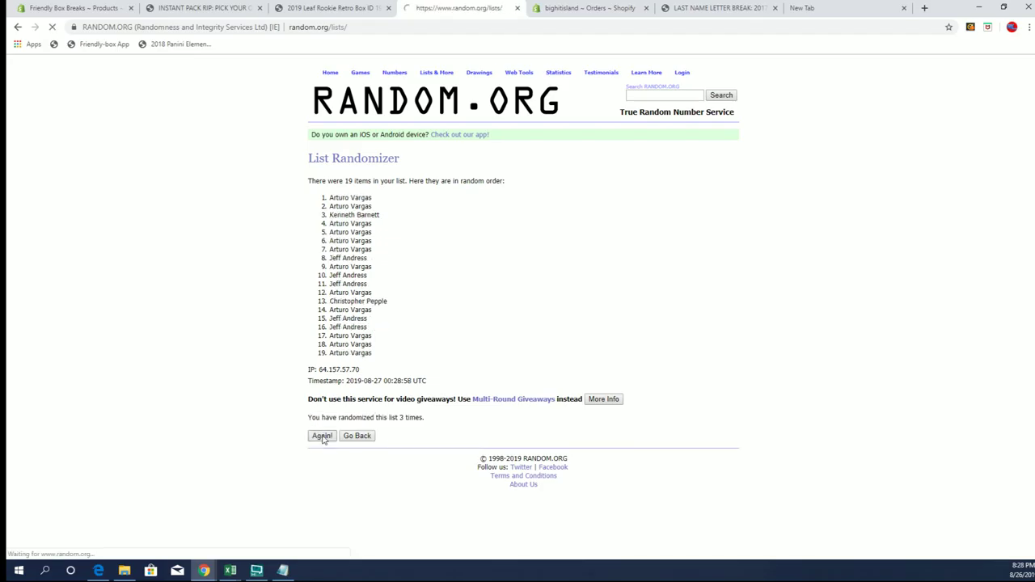
click(321, 436)
click(321, 436)
click(321, 436)
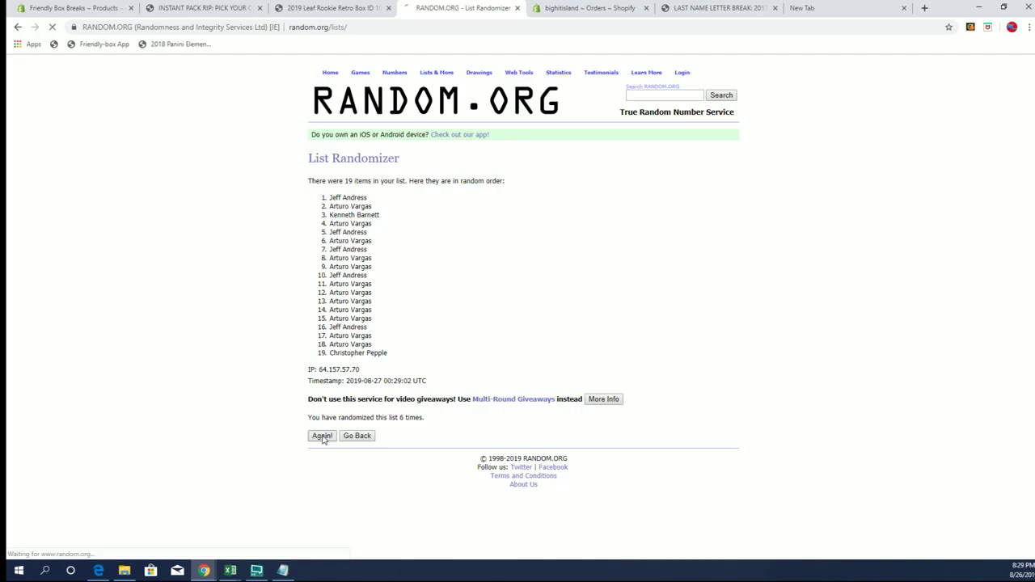
Step: Copy the shuffled list of 19 owner names
drag(330, 197, 397, 356)
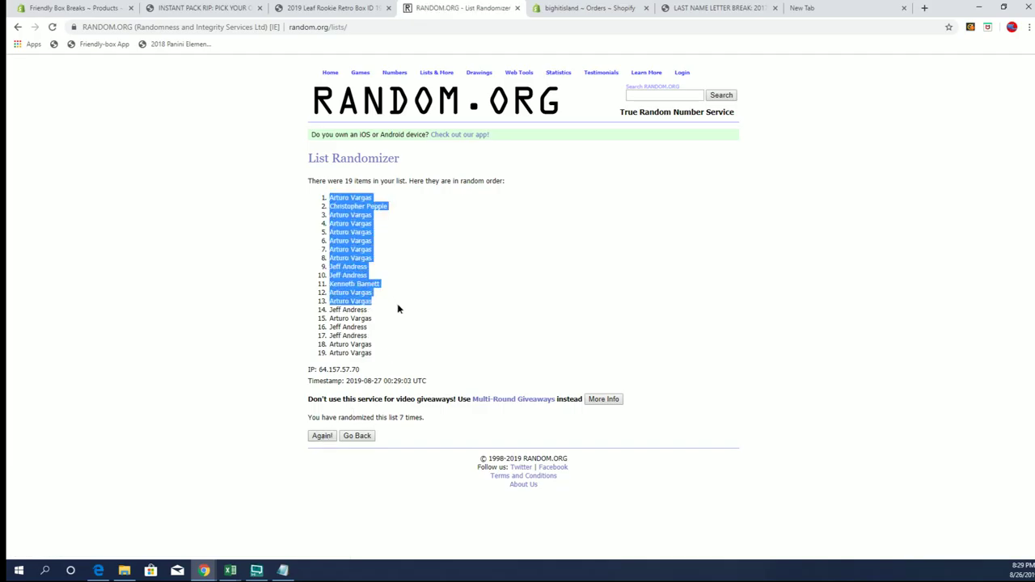
right_click(385, 240)
click(393, 246)
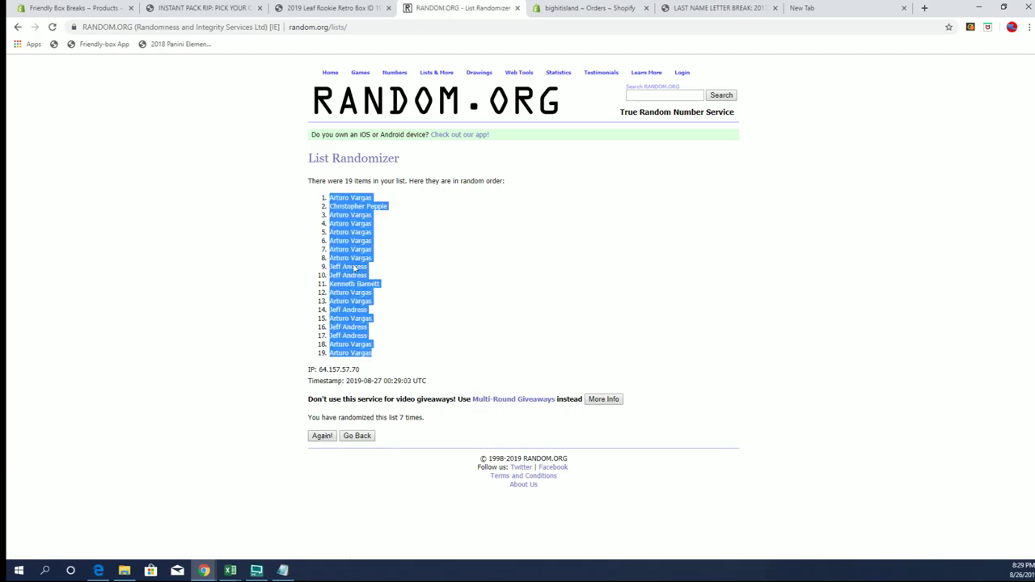
Step: Paste the shuffled owners into Excel from A2 and narrow column A to fit
key(alt+Tab)
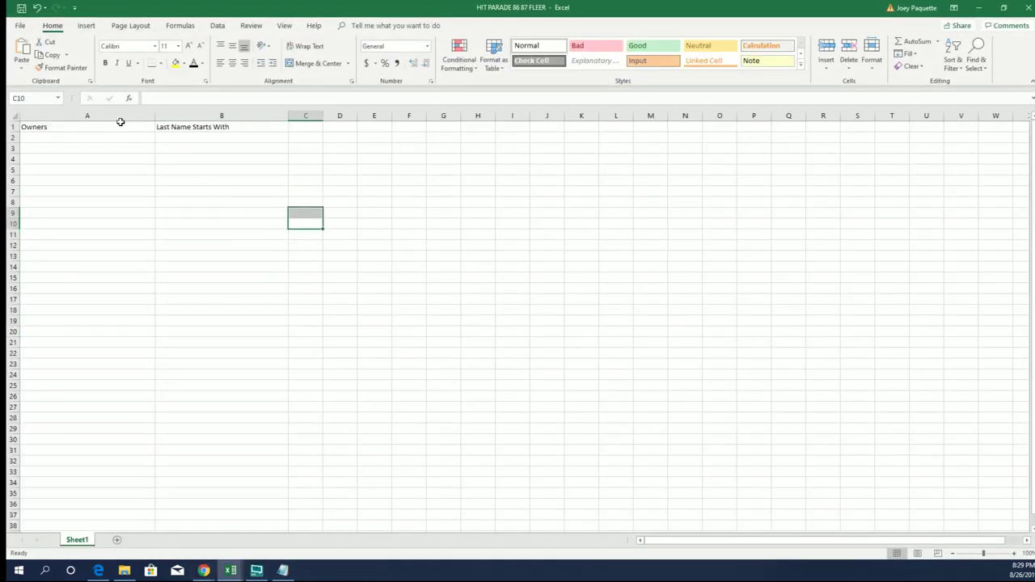
click(94, 129)
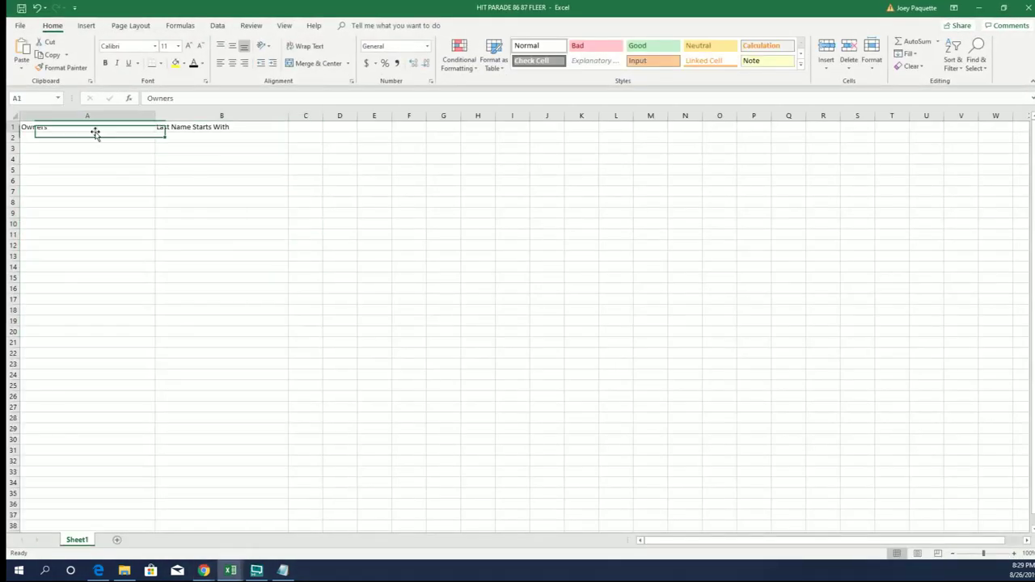
key(ctrl+v)
click(133, 161)
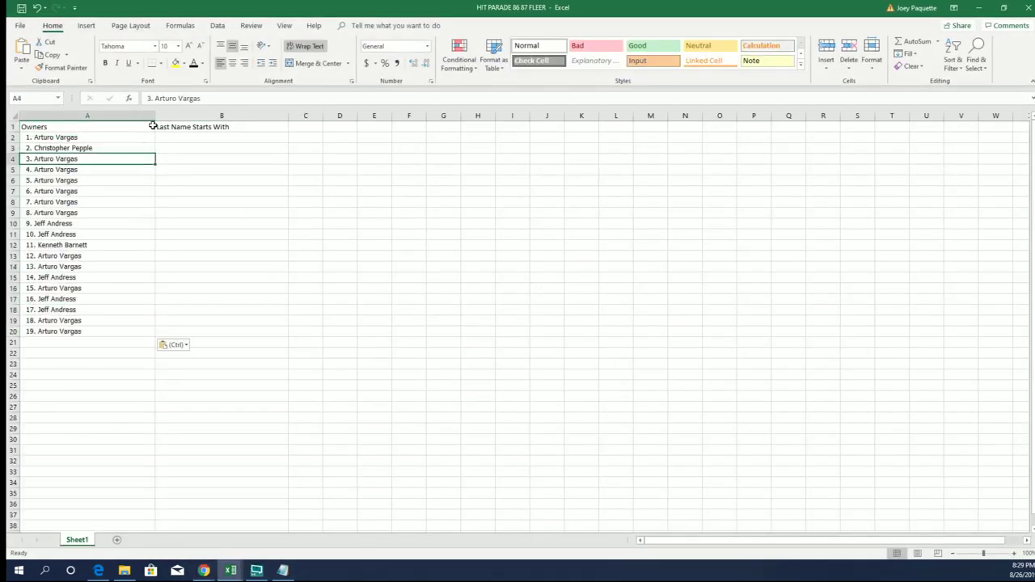
drag(153, 124, 115, 123)
click(164, 168)
click(167, 139)
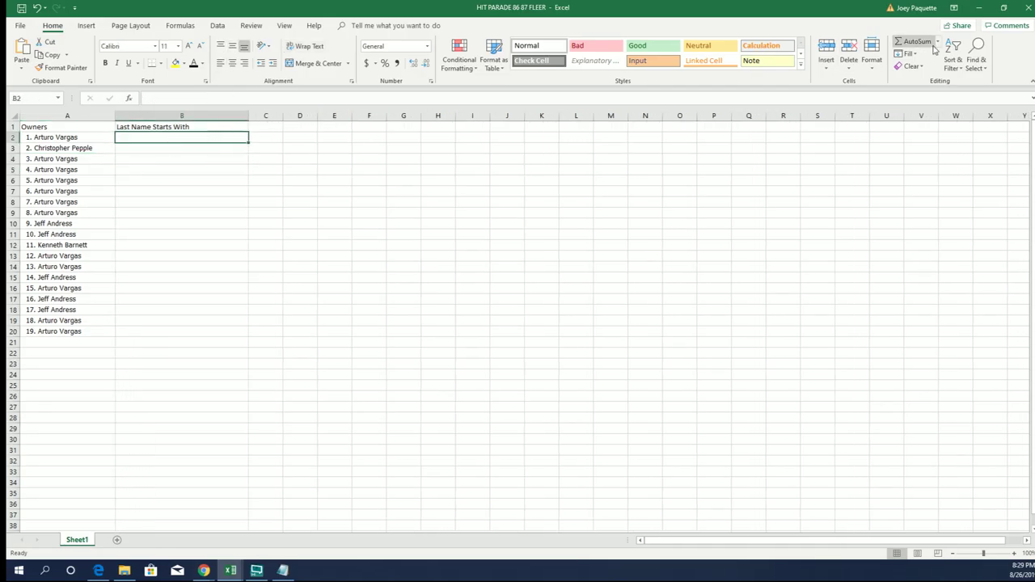
Step: Open a blank List Randomizer form and select letters A through W in the notes
click(978, 7)
mouse_move(436, 72)
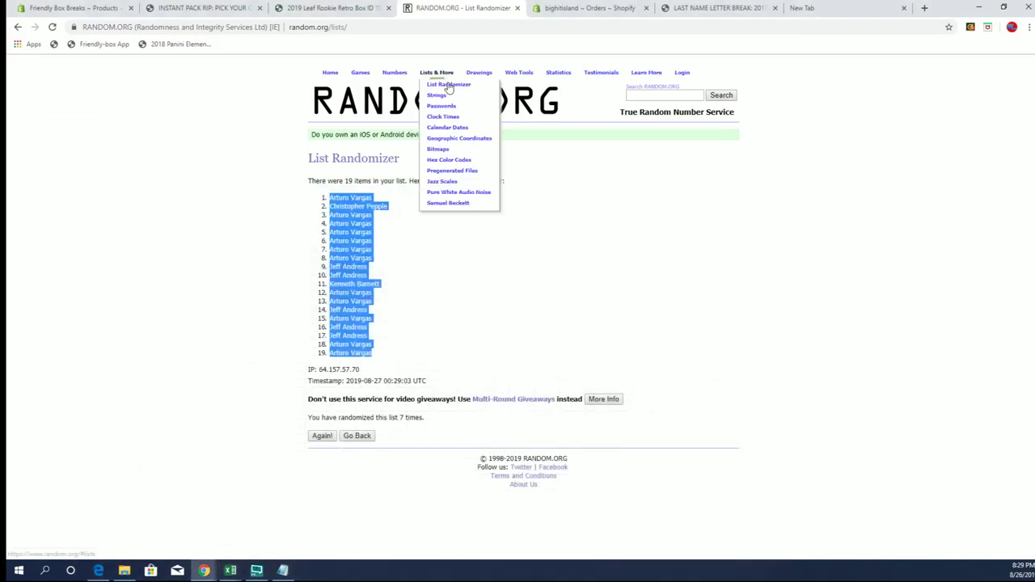
click(449, 85)
key(alt+Tab)
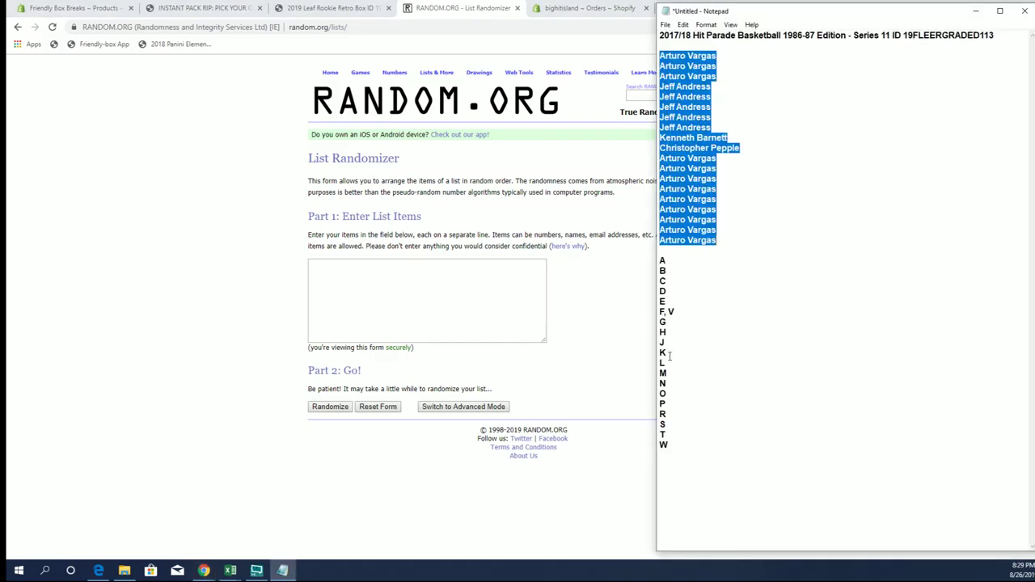
click(681, 272)
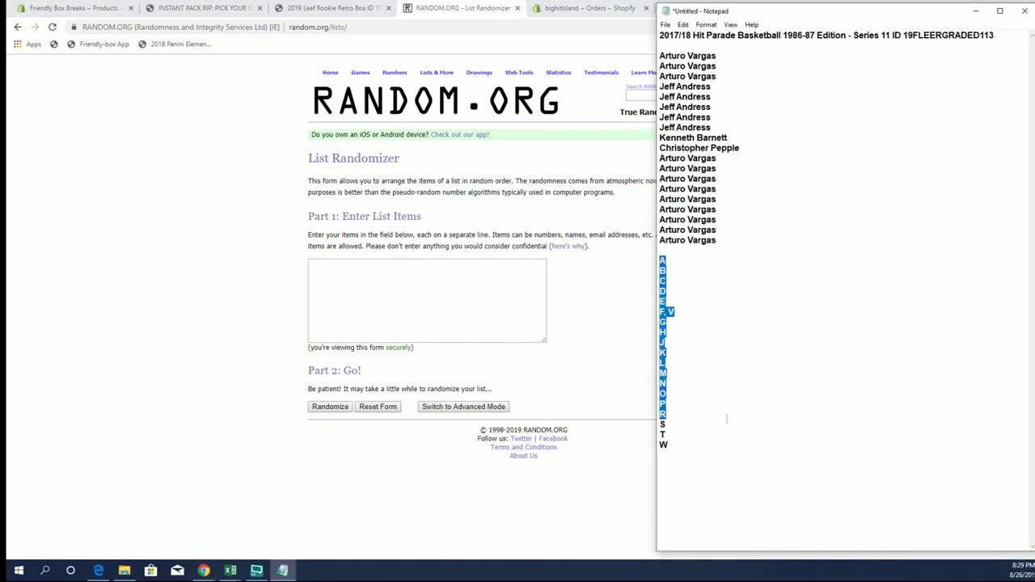
drag(663, 257, 728, 441)
right_click(705, 297)
Step: Paste letters A–W into the list randomizer and shuffle them seven times
click(744, 332)
click(477, 315)
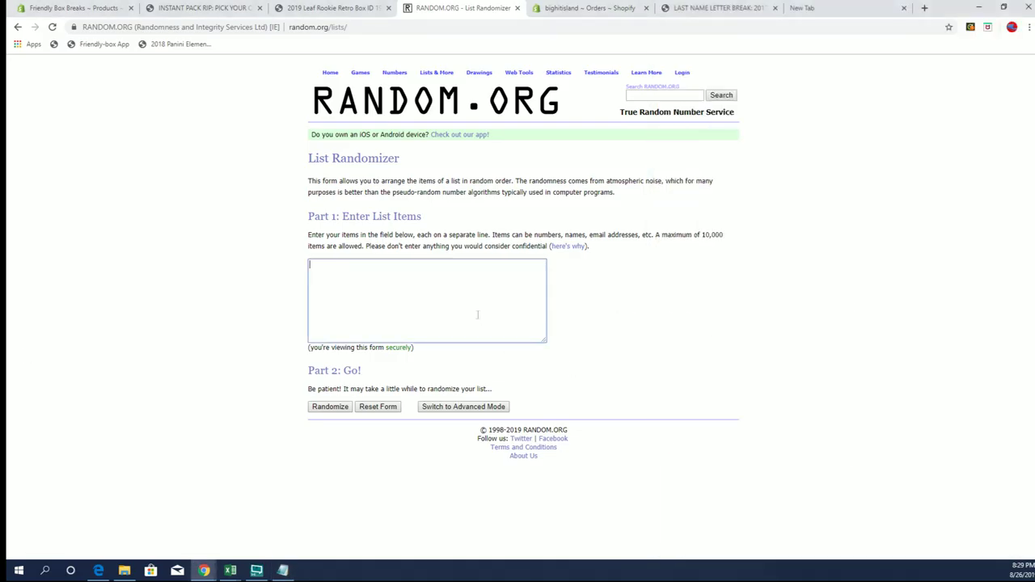
right_click(477, 315)
click(508, 399)
click(331, 411)
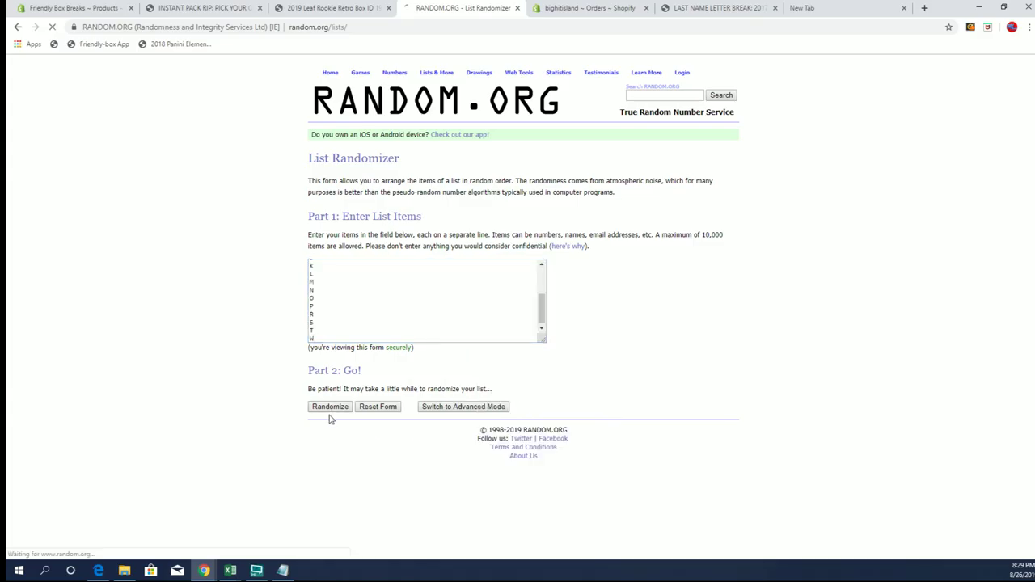
click(321, 419)
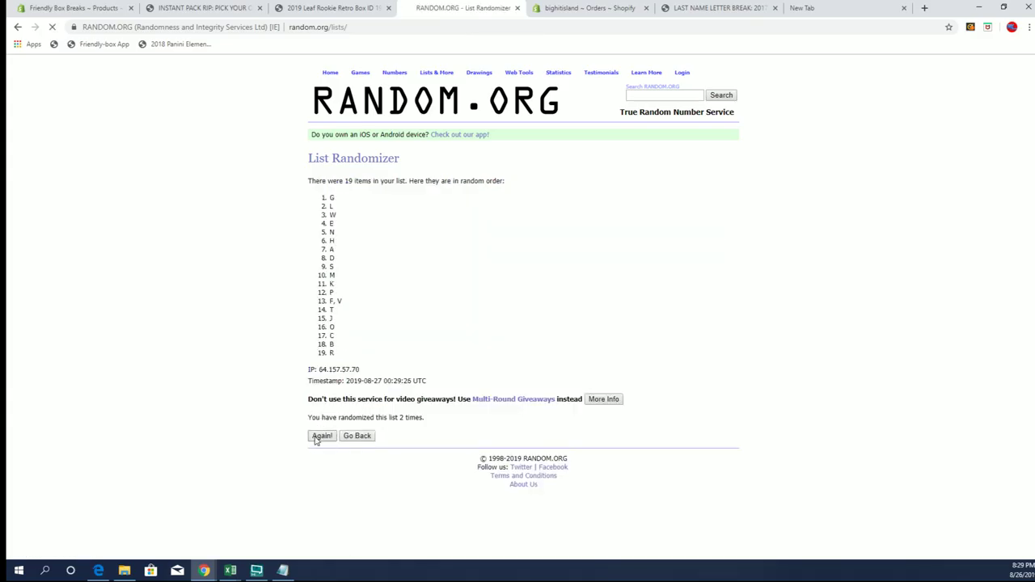
click(317, 437)
click(316, 437)
click(322, 435)
Step: Paste the shuffled letters into Excel's column B beside the owners
drag(333, 196, 377, 353)
right_click(351, 224)
click(359, 231)
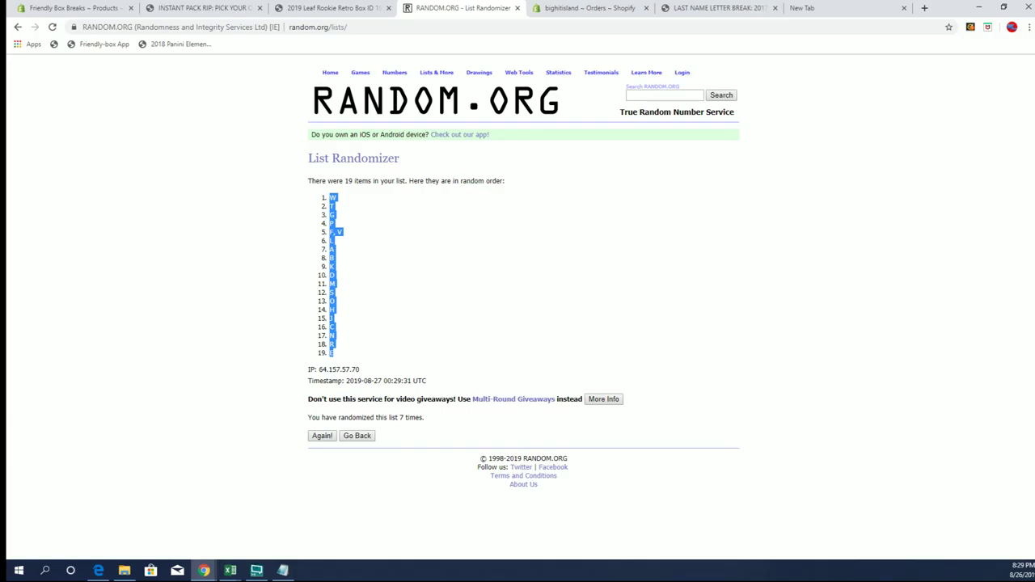
key(alt+Tab)
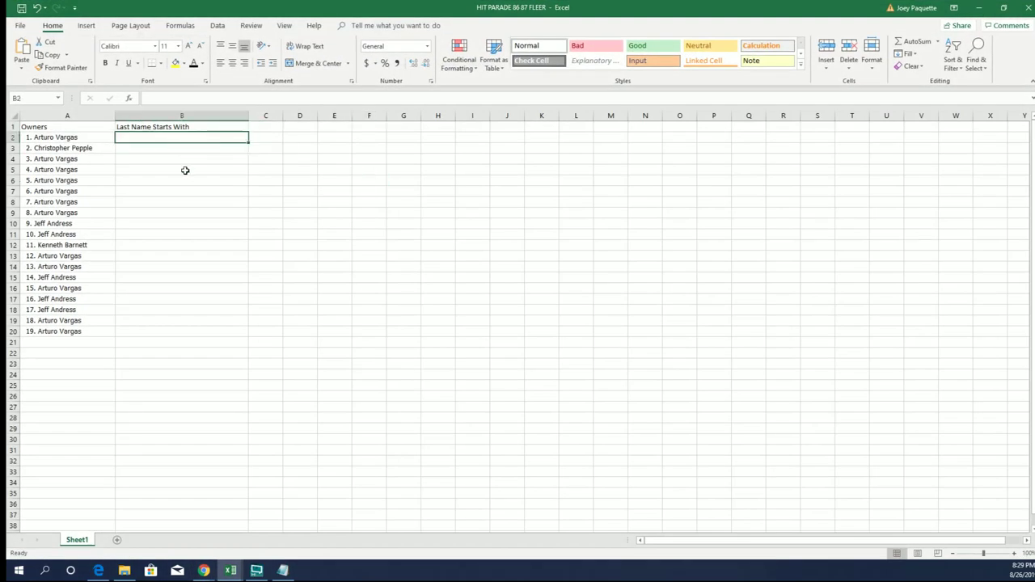
key(ctrl+v)
Step: Apply All Borders to columns A and B
click(195, 184)
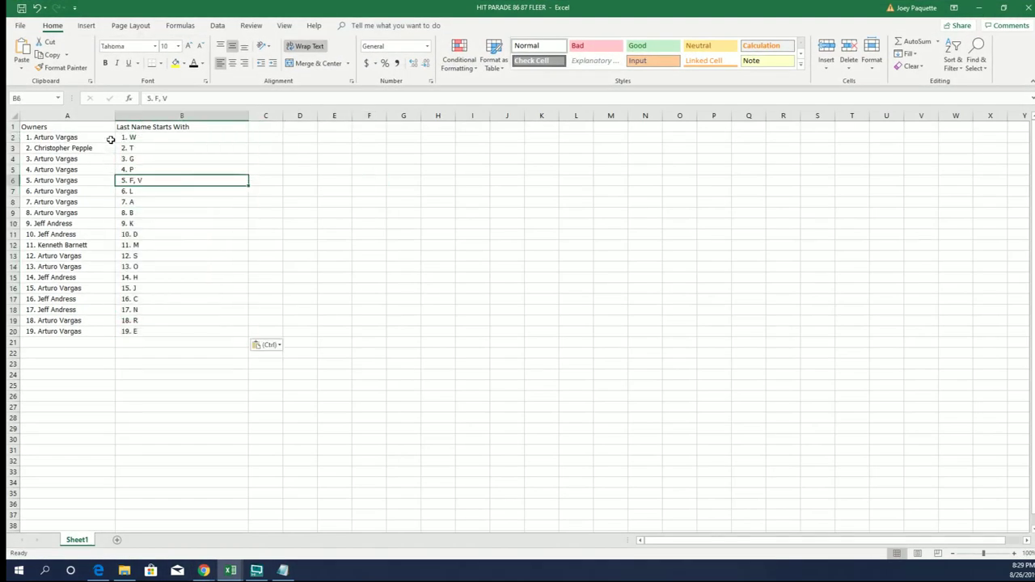
drag(72, 115, 162, 116)
click(162, 65)
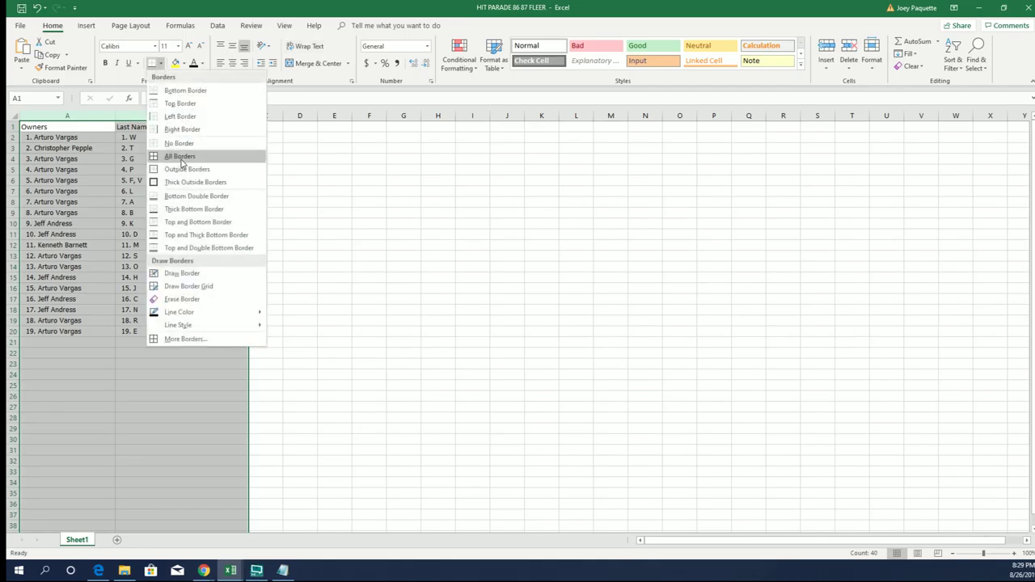
click(174, 155)
click(101, 139)
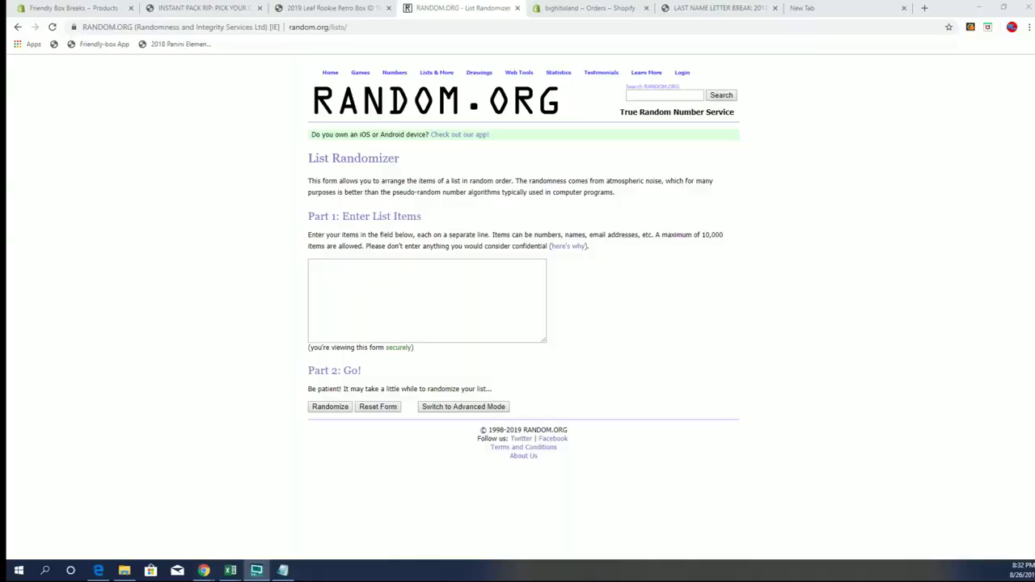
Step: Paste the 19 numbered owner entries and shuffle them with Randomize and repeated Again!
right_click(394, 299)
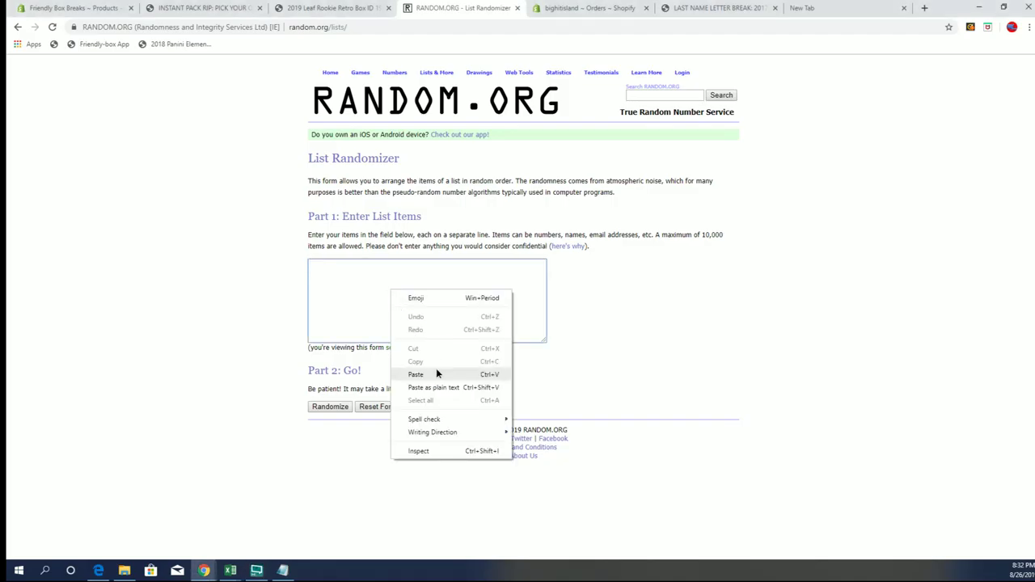
click(438, 370)
click(330, 408)
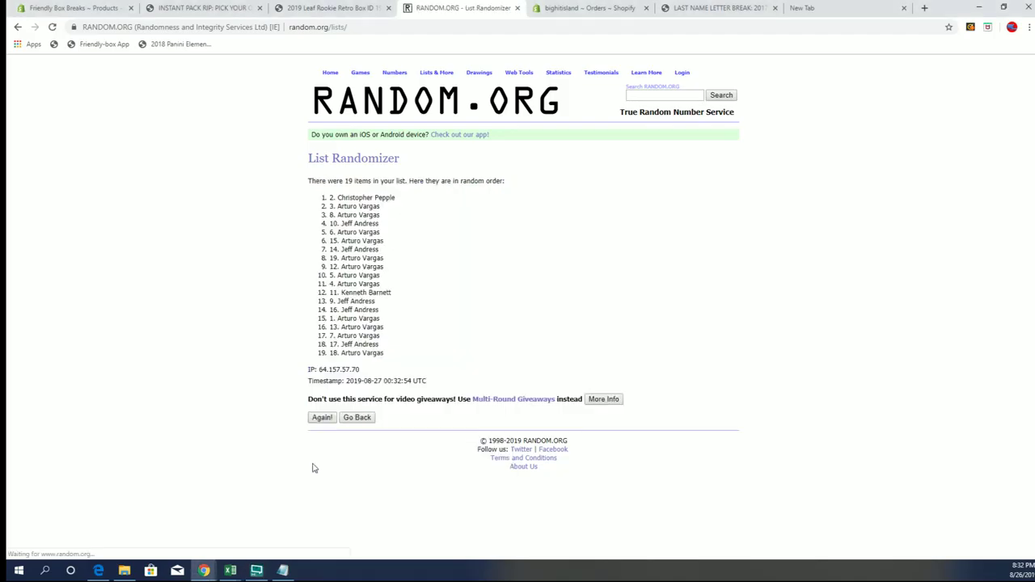
click(328, 419)
click(321, 437)
click(321, 437)
click(321, 437)
click(321, 436)
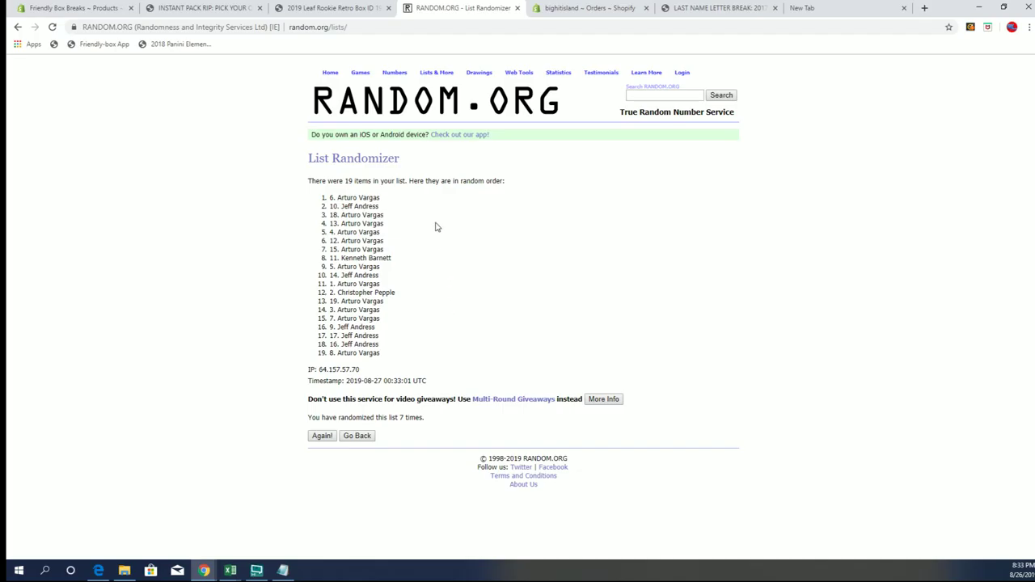